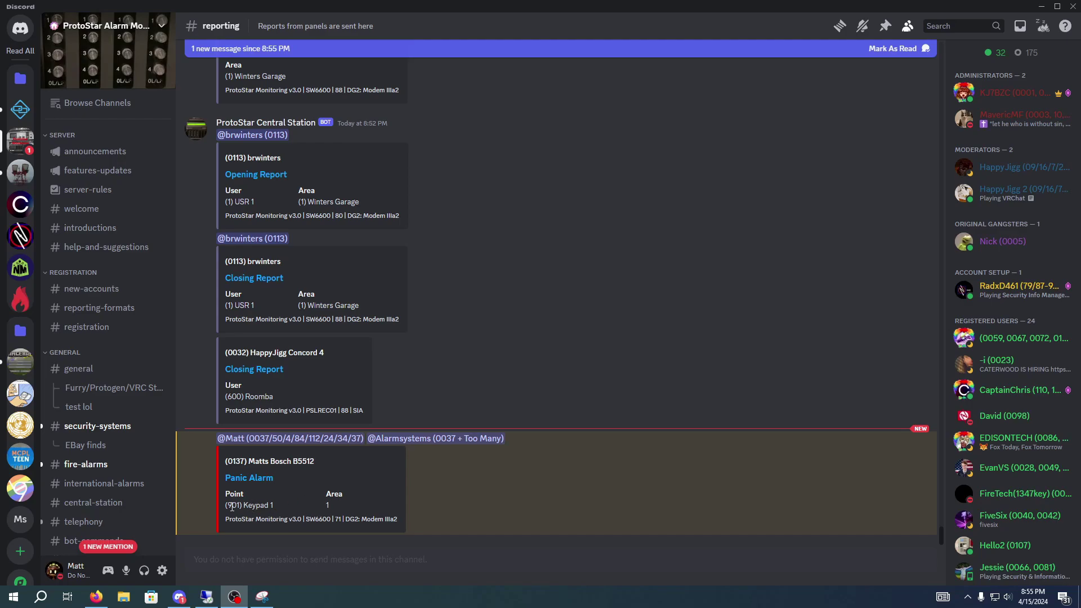
# - Note the Keypad 1 point in the panic report, then bring up the Link Web alarm queue
pyautogui.moveTo(225, 506); pyautogui.dragTo(273, 505)
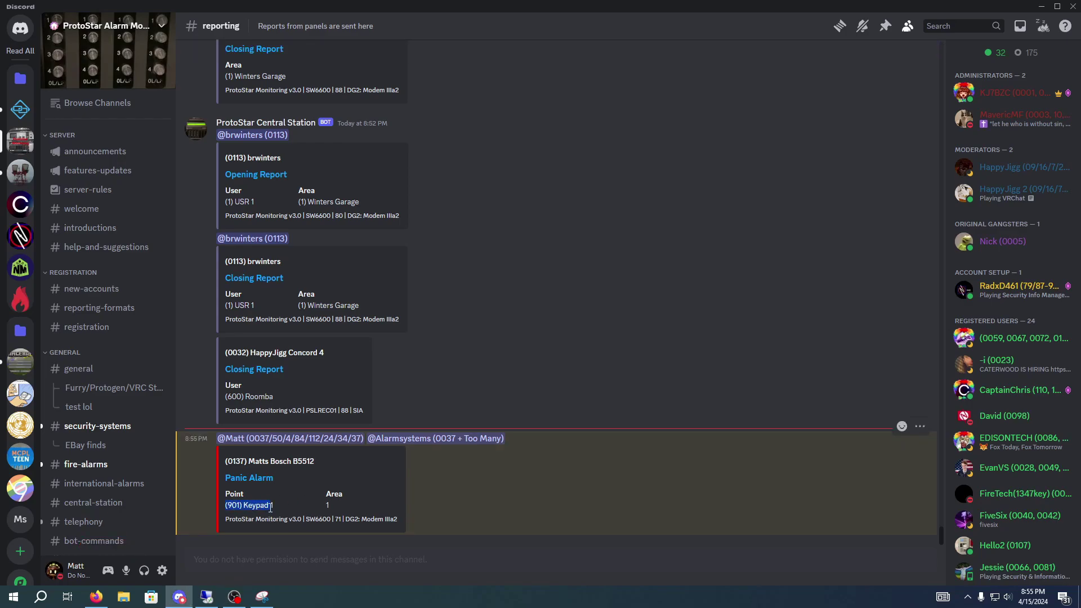
pyautogui.click(271, 506)
pyautogui.click(104, 593)
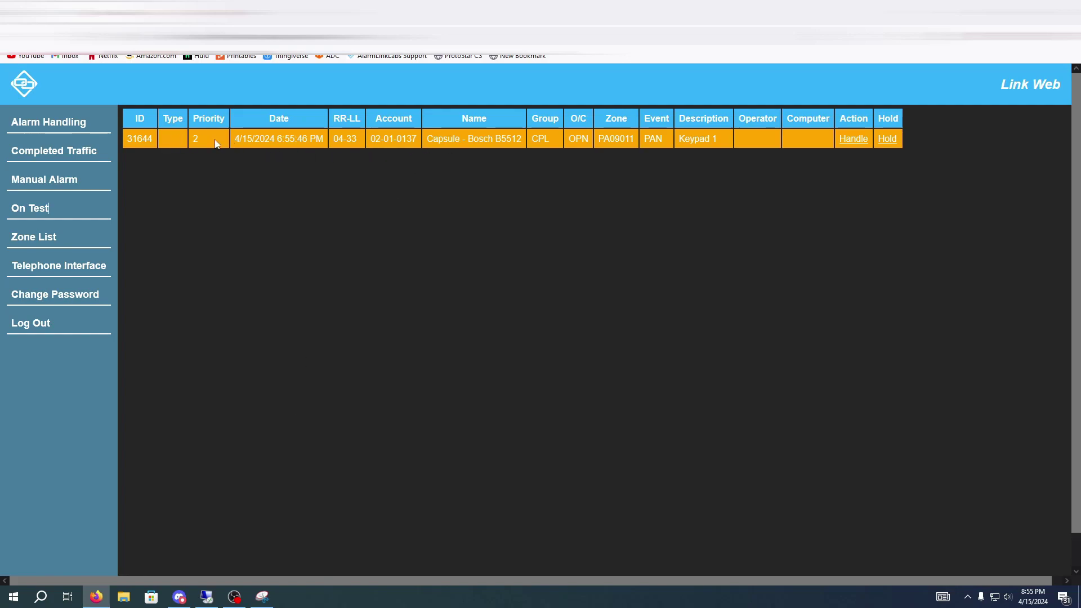
# - Review the alarm row's date and time, account name, zone PA09011, PAN event code and Keypad 1 description
pyautogui.moveTo(233, 139); pyautogui.dragTo(356, 139)
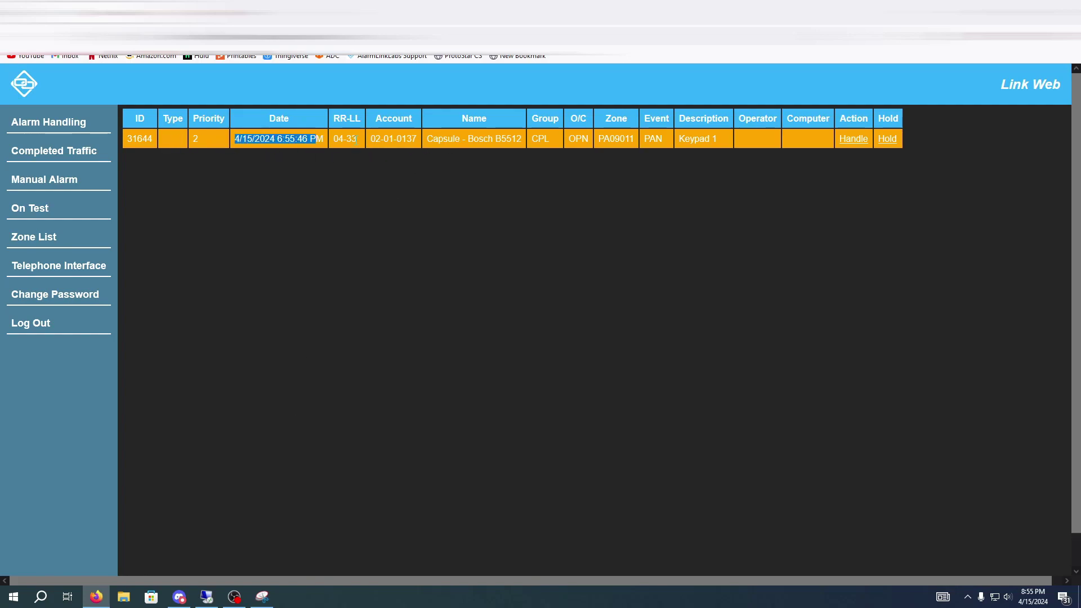
pyautogui.click(391, 138)
pyautogui.moveTo(434, 138); pyautogui.dragTo(496, 139)
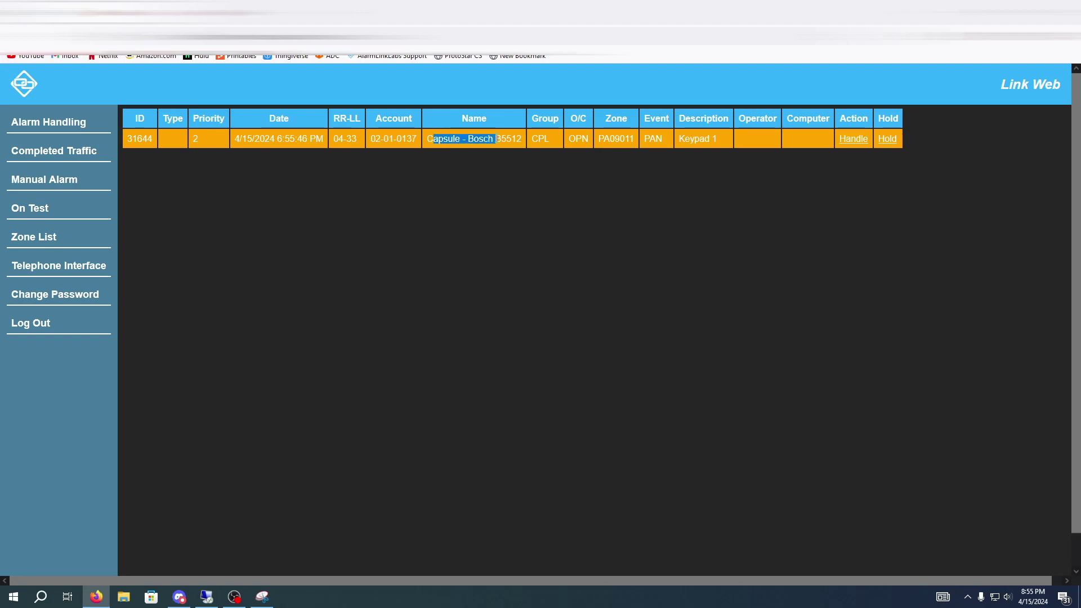
pyautogui.click(495, 139)
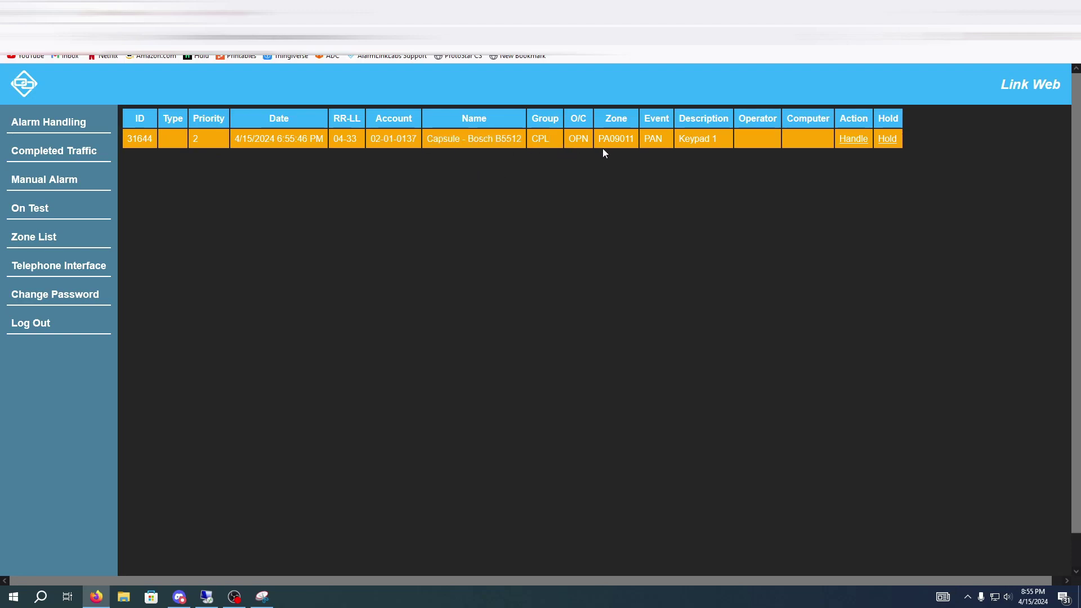
pyautogui.moveTo(596, 139); pyautogui.dragTo(636, 139)
pyautogui.doubleClick(647, 139)
pyautogui.click(654, 139)
pyautogui.moveTo(717, 138); pyautogui.dragTo(692, 139)
pyautogui.click(704, 139)
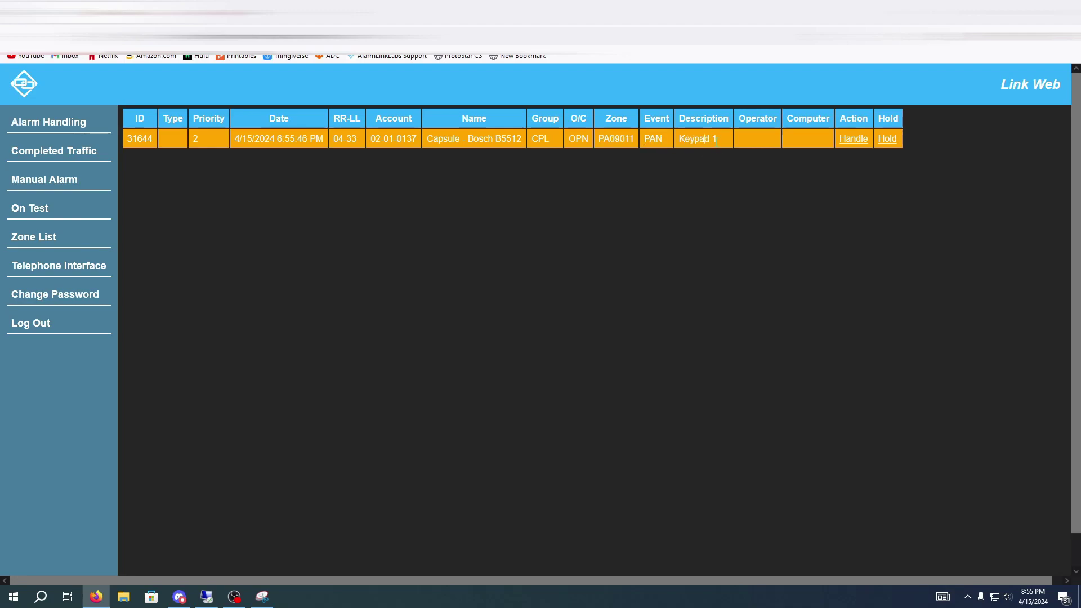
# - Open panic alarm 31644 for handling and review its contacts, disposition codes and event history
pyautogui.click(860, 145)
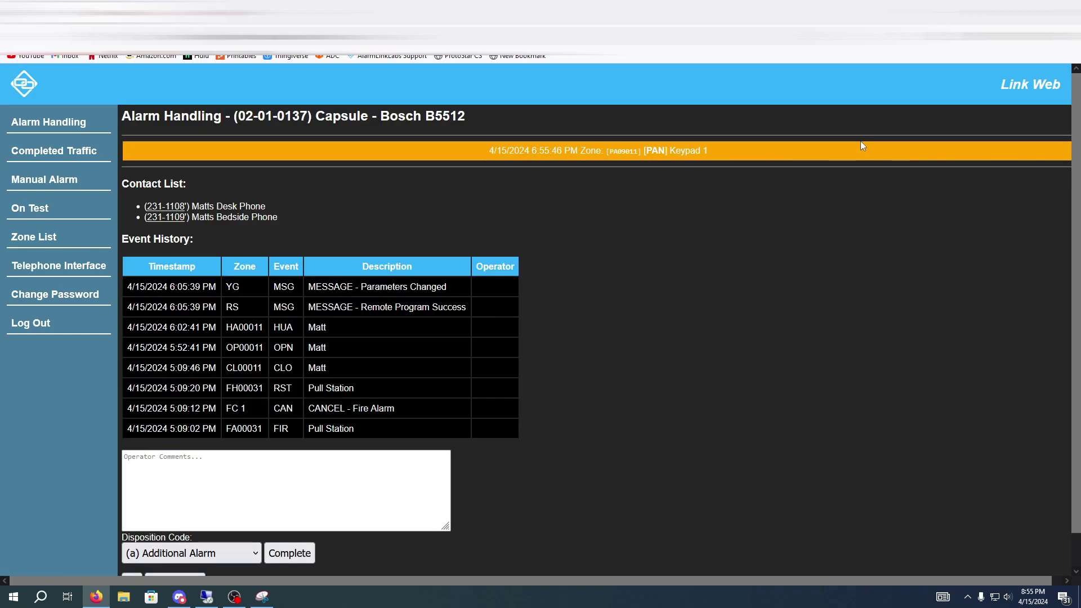
pyautogui.scroll(-1, 768, 277)
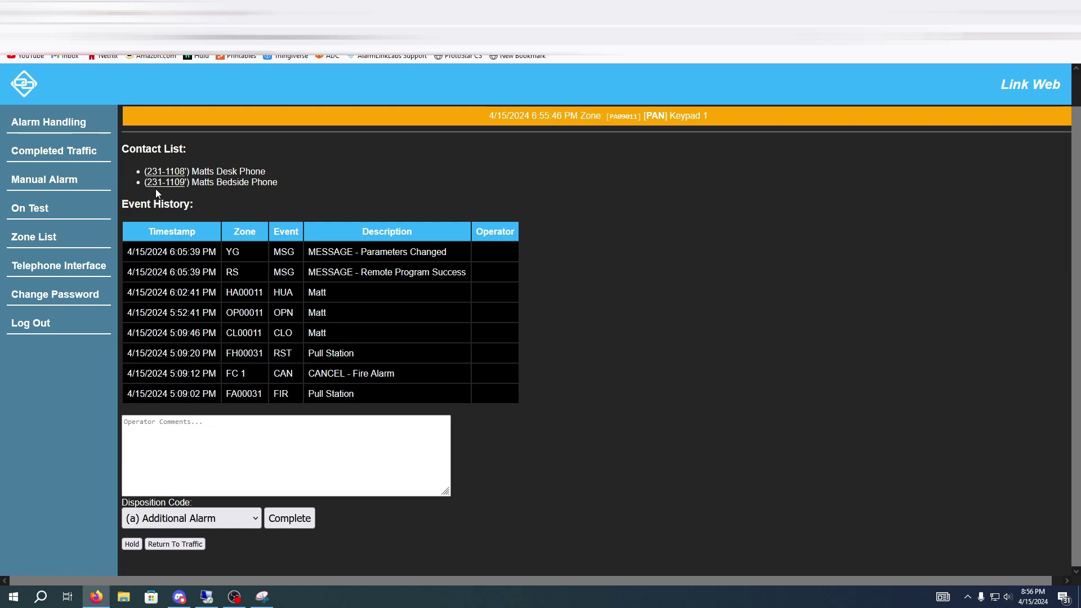
pyautogui.moveTo(146, 182); pyautogui.dragTo(212, 183)
pyautogui.click(317, 204)
pyautogui.click(227, 524)
pyautogui.click(228, 523)
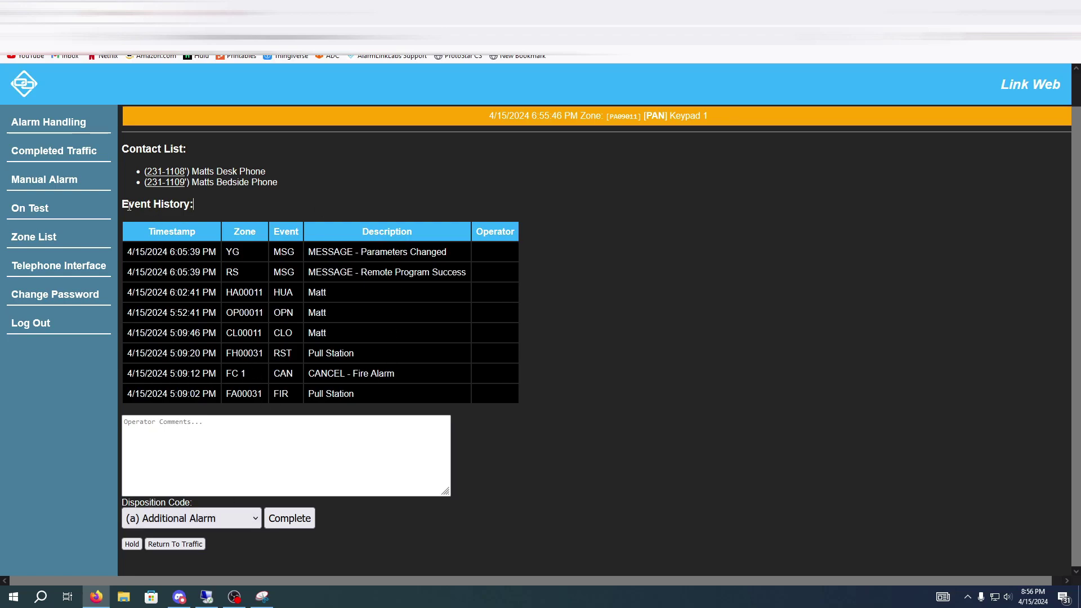
pyautogui.moveTo(124, 204); pyautogui.dragTo(209, 220)
pyautogui.click(220, 250)
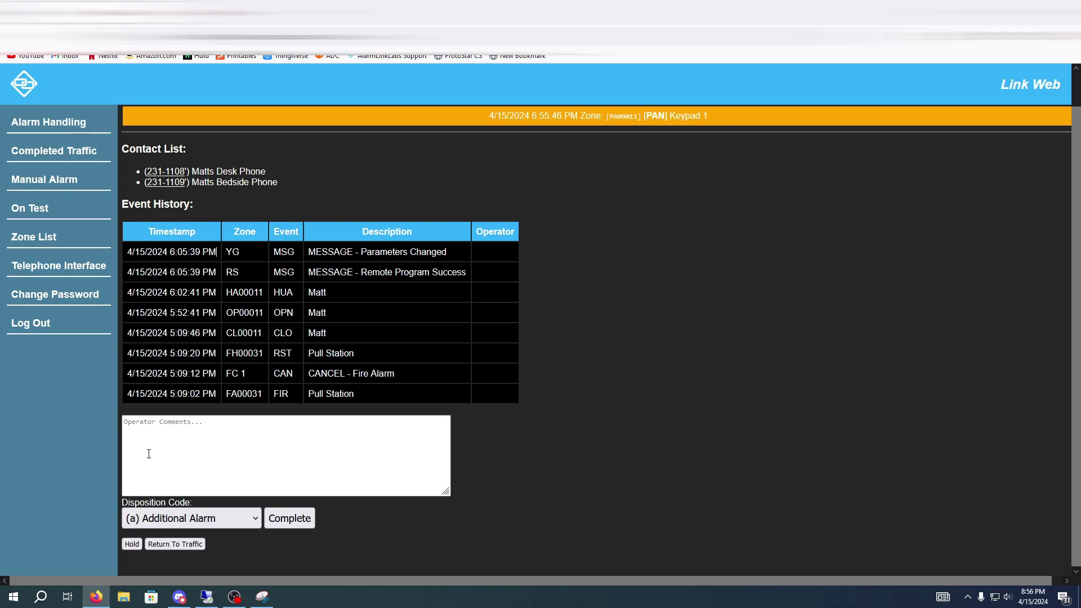
# - Complete the panic alarm with the * FULL CLEAR disposition code, then view completed events
pyautogui.click(210, 523)
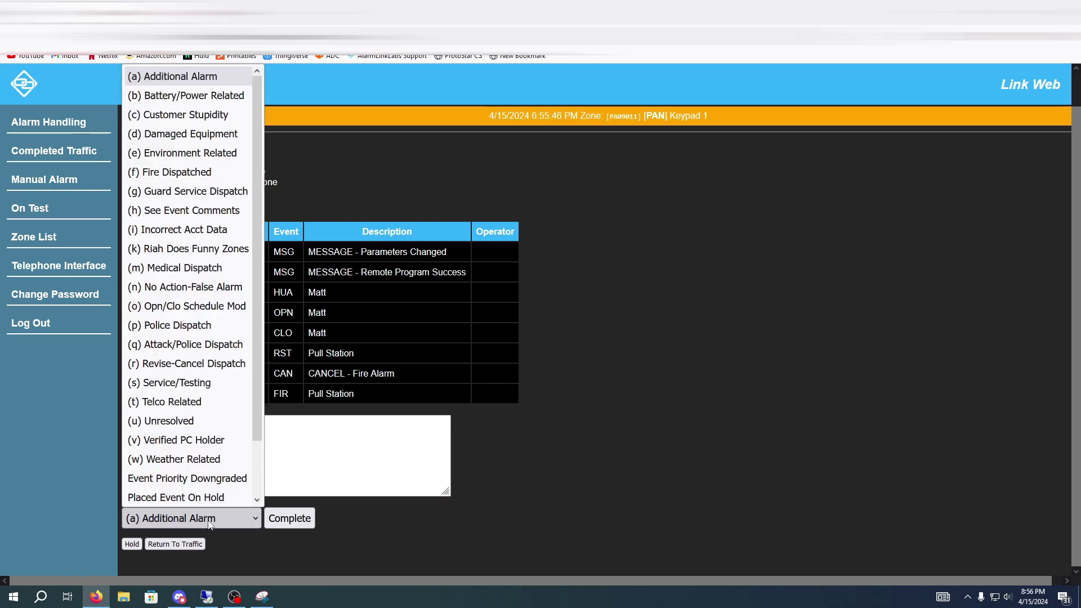
pyautogui.scroll(-1, 141, 473)
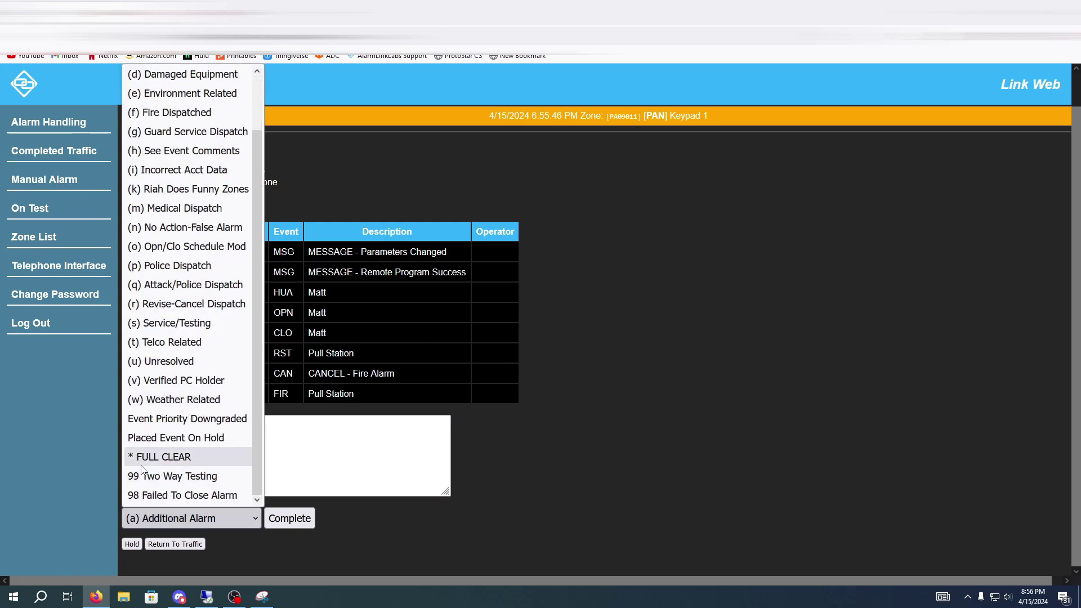
pyautogui.click(192, 461)
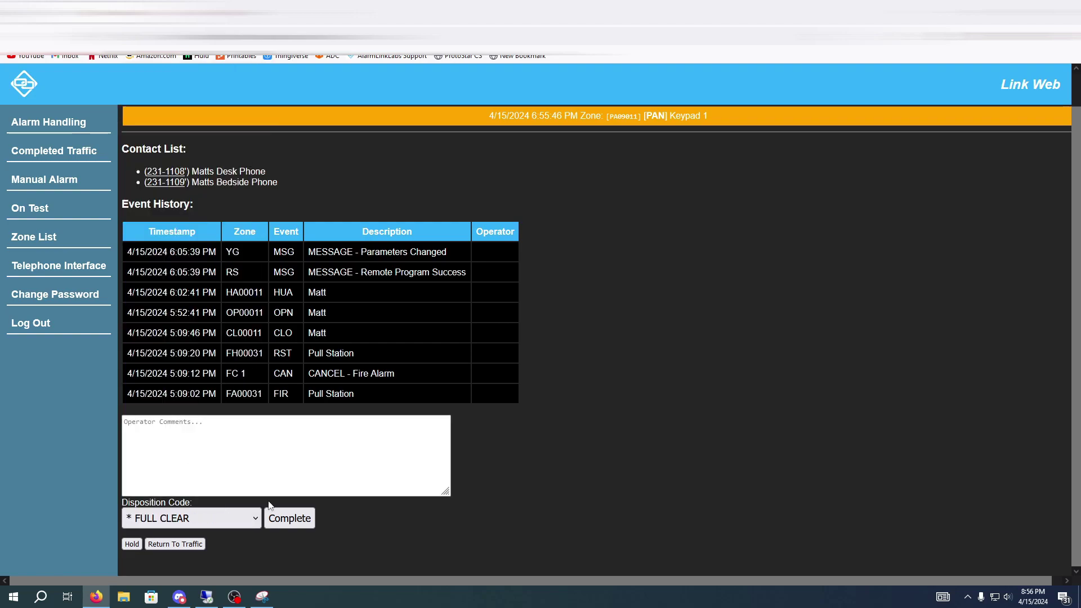
pyautogui.click(290, 517)
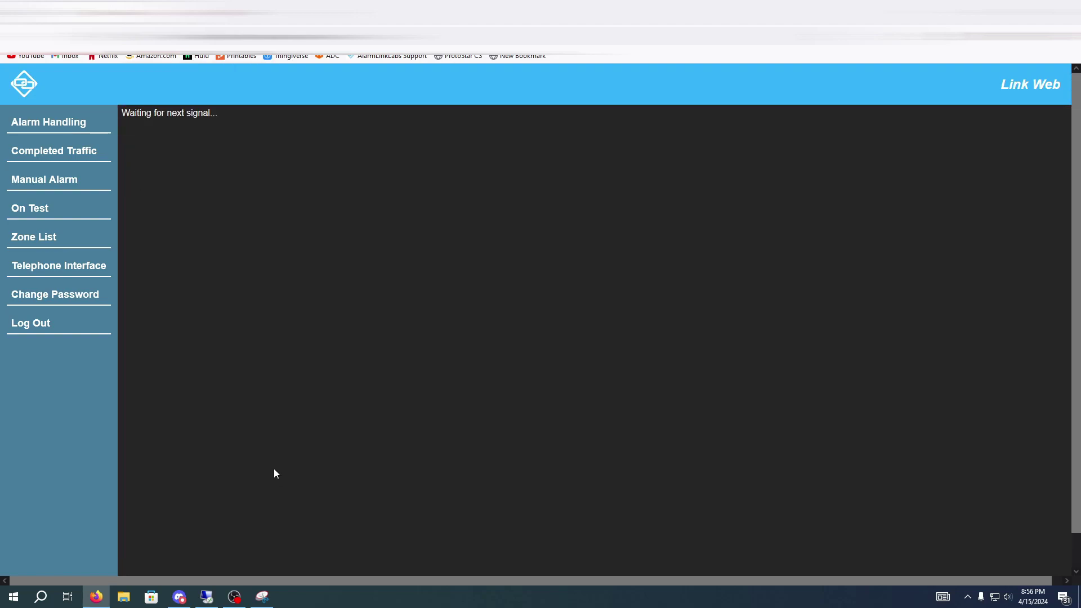
pyautogui.click(77, 152)
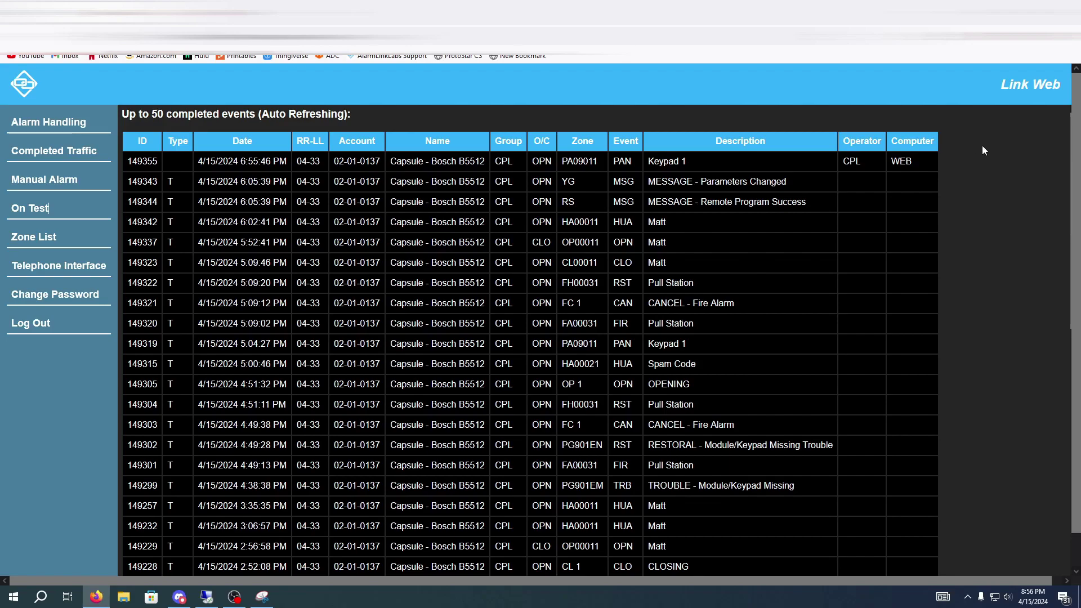
# - Confirm the panic alarm is listed as handled from WEB, then switch to Discord's reporting channel
pyautogui.moveTo(843, 162); pyautogui.dragTo(860, 162)
pyautogui.moveTo(891, 162); pyautogui.dragTo(915, 161)
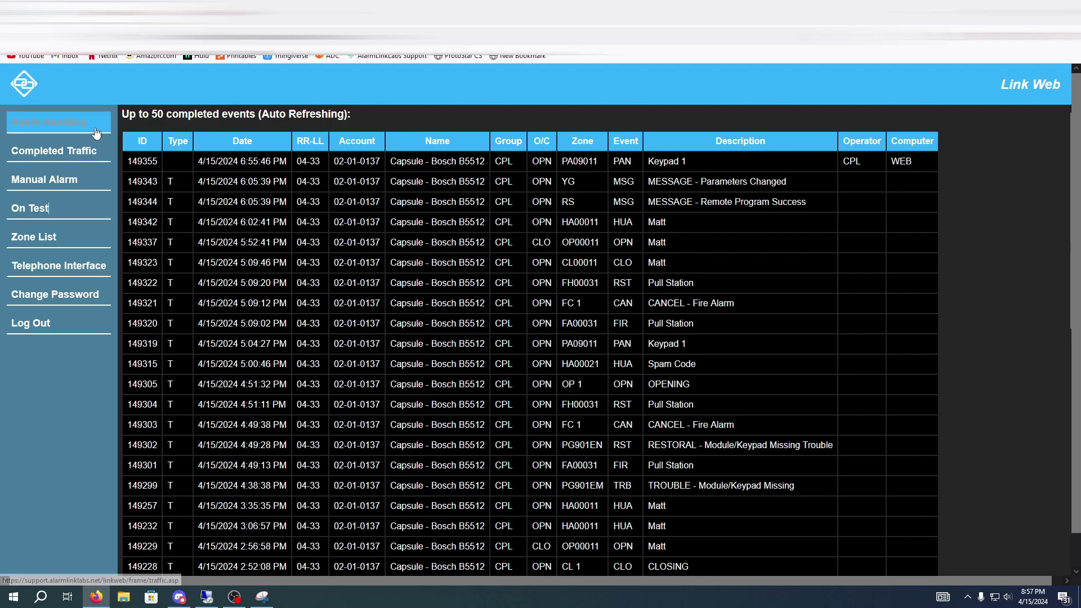
pyautogui.click(96, 133)
pyautogui.click(179, 597)
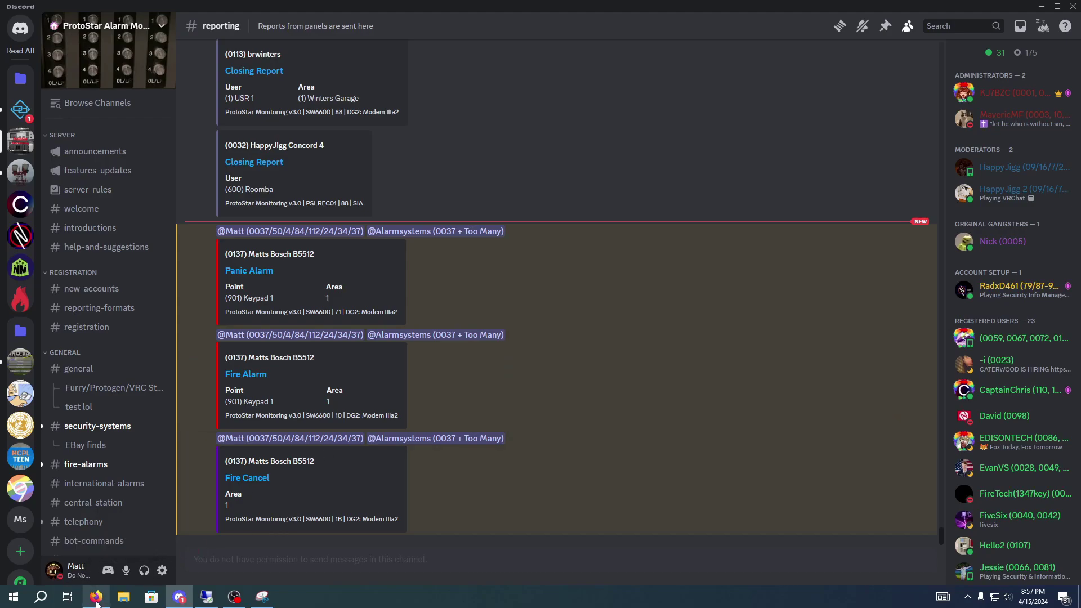
# - Back in Link Web, complete Keypad 1 fire alarm 31645 with * FULL CLEAR
pyautogui.moveTo(96, 596)
pyautogui.click(100, 552)
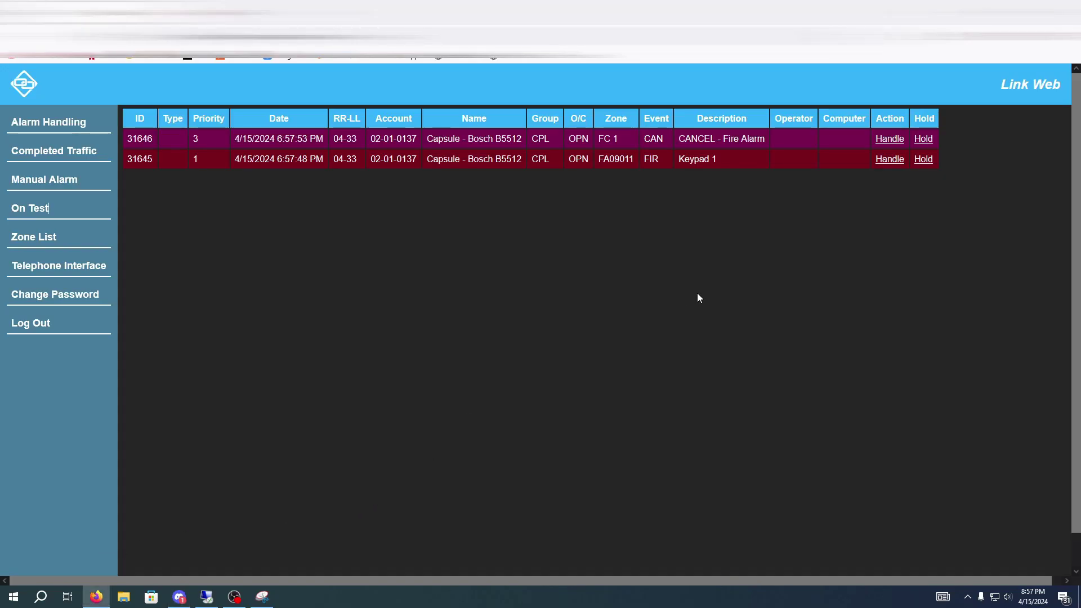
pyautogui.click(889, 159)
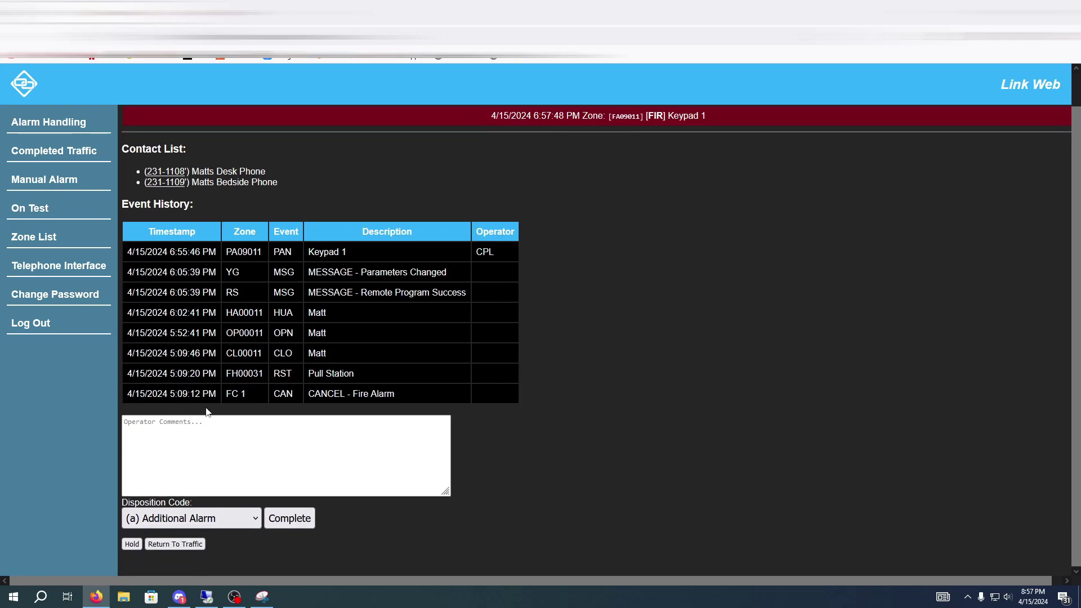
pyautogui.click(199, 524)
pyautogui.scroll(-1, 184, 478)
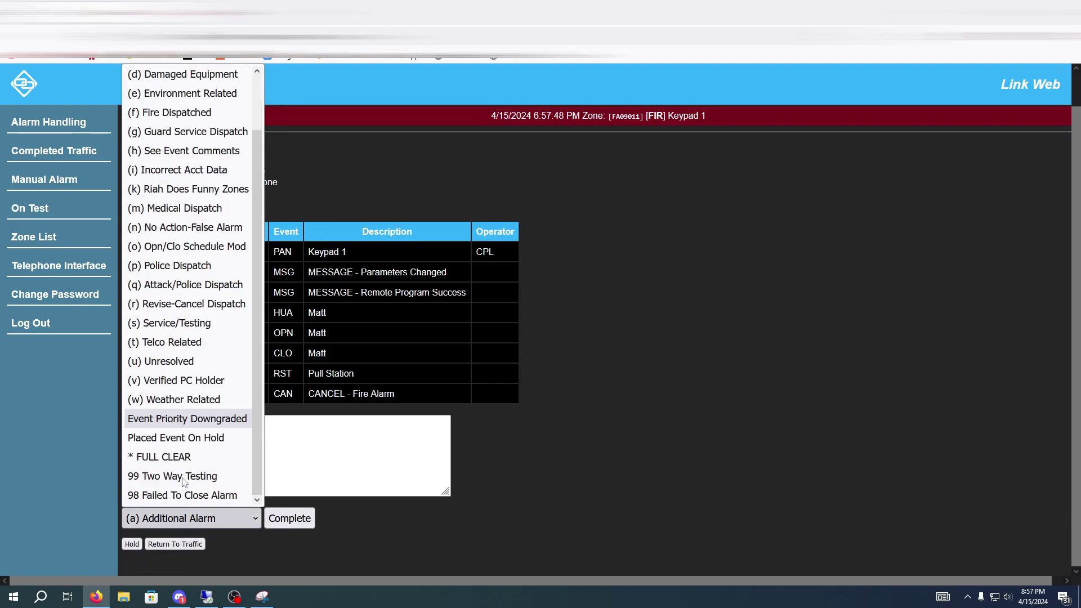
pyautogui.click(153, 457)
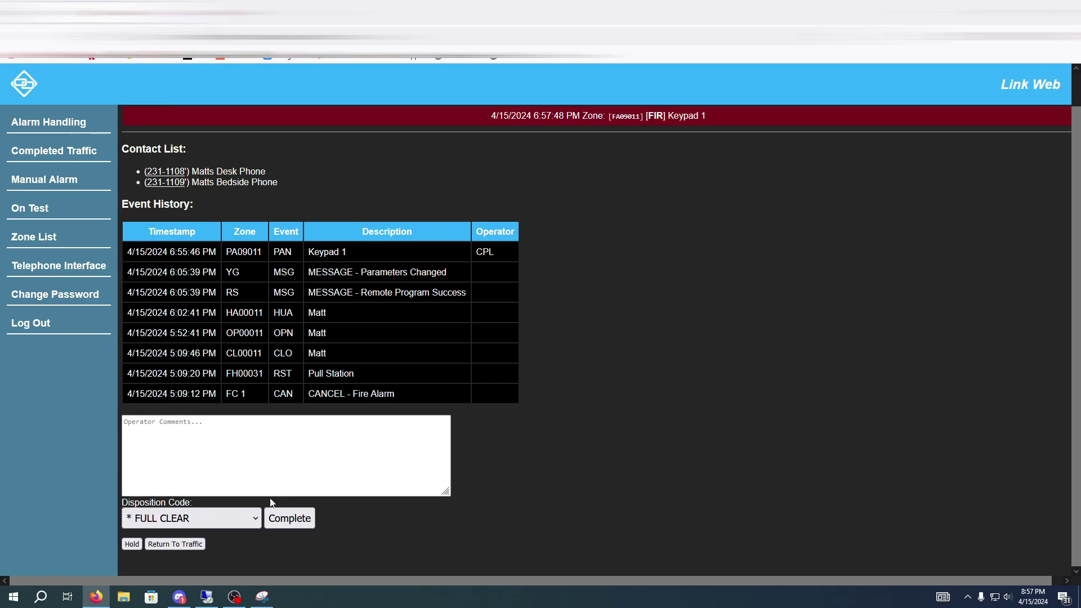
pyautogui.click(298, 518)
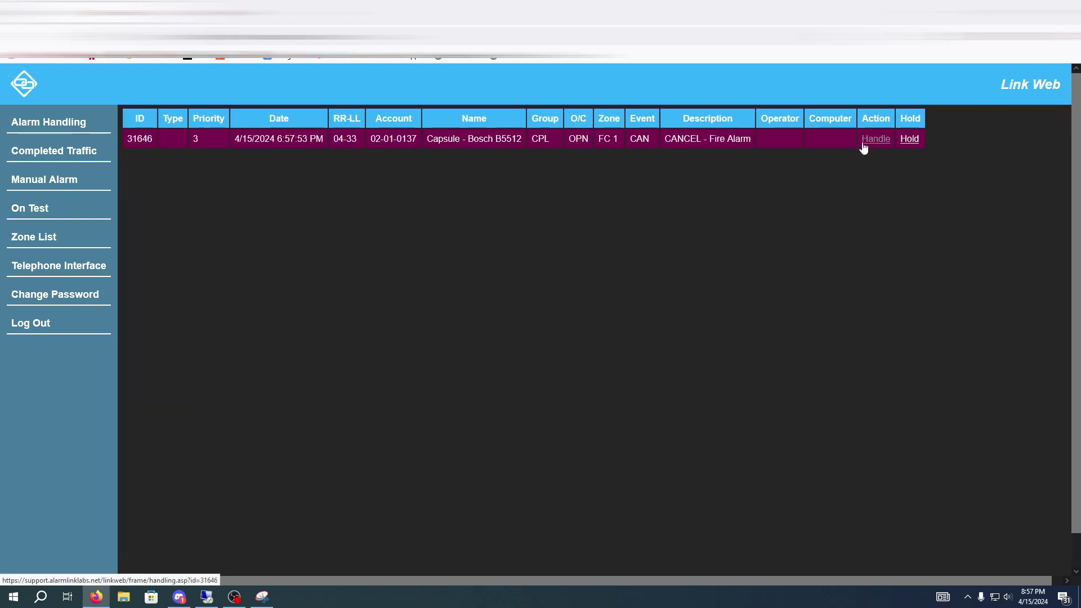
# - Complete CANCEL - Fire Alarm event 31646 with * FULL CLEAR, then return to Discord's reports
pyautogui.click(864, 146)
pyautogui.scroll(-1, 384, 325)
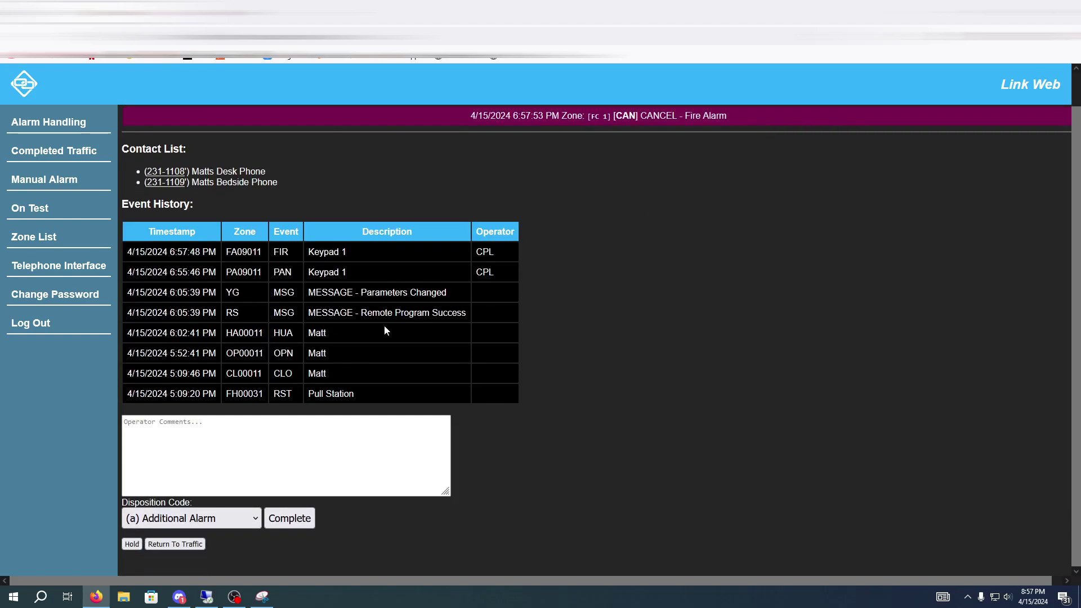
pyautogui.click(235, 517)
pyautogui.scroll(-2, 186, 457)
pyautogui.click(149, 459)
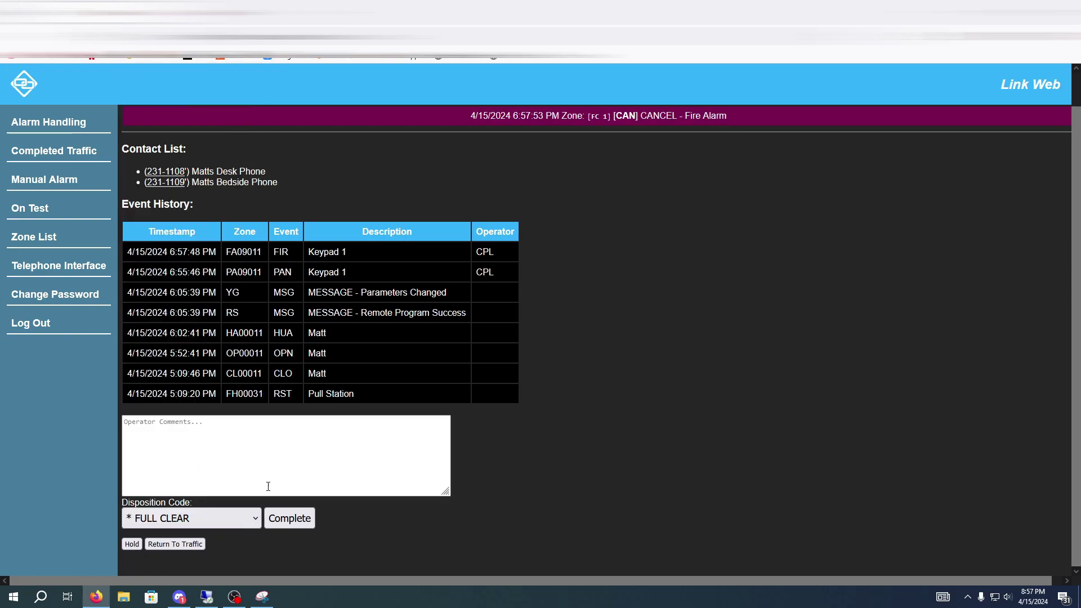
pyautogui.click(289, 517)
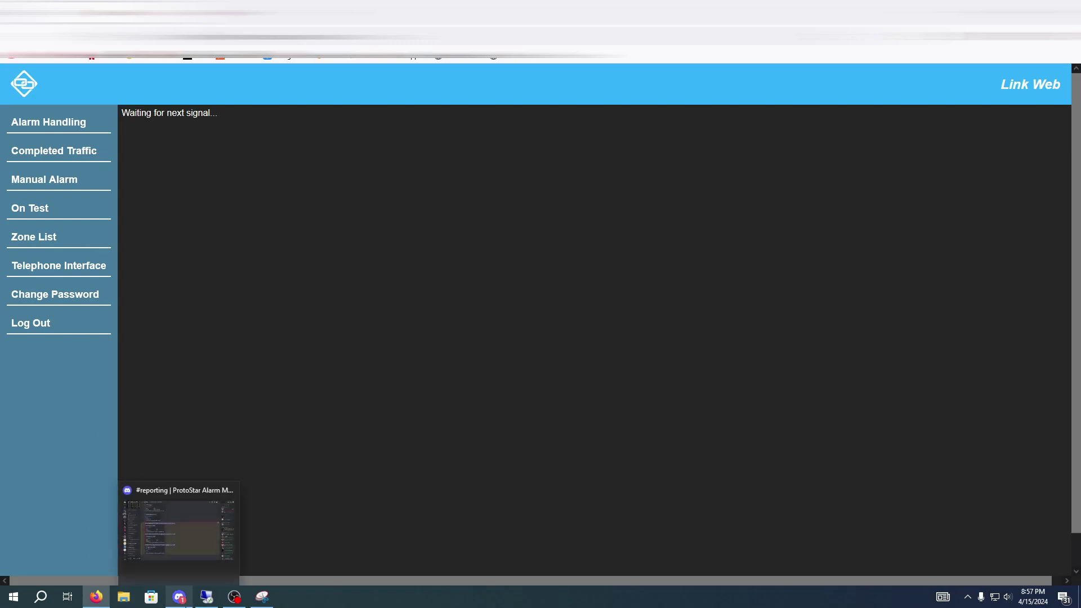
pyautogui.click(179, 597)
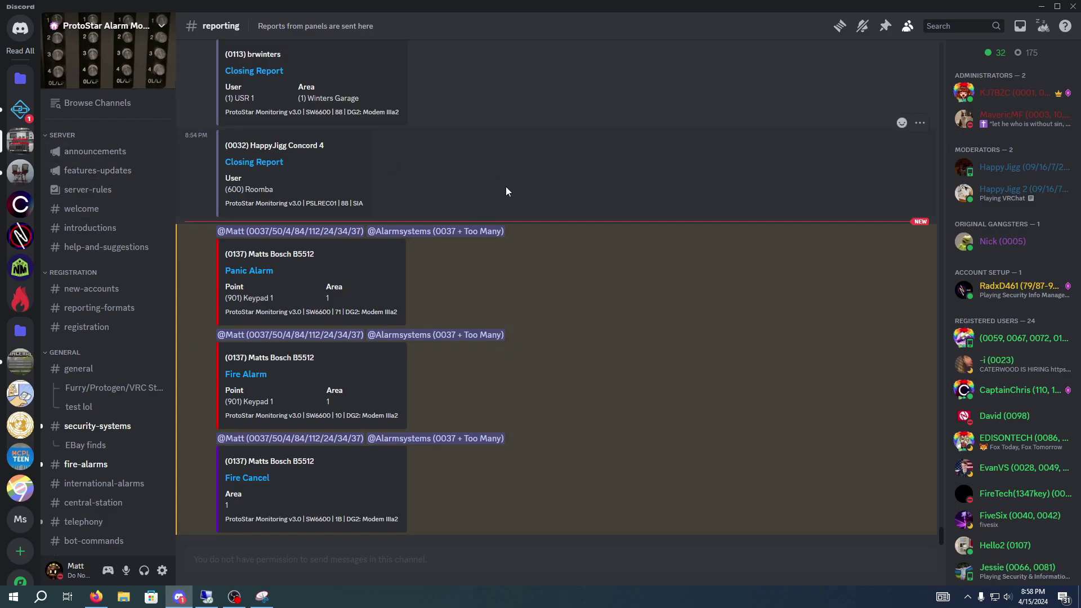
pyautogui.click(96, 597)
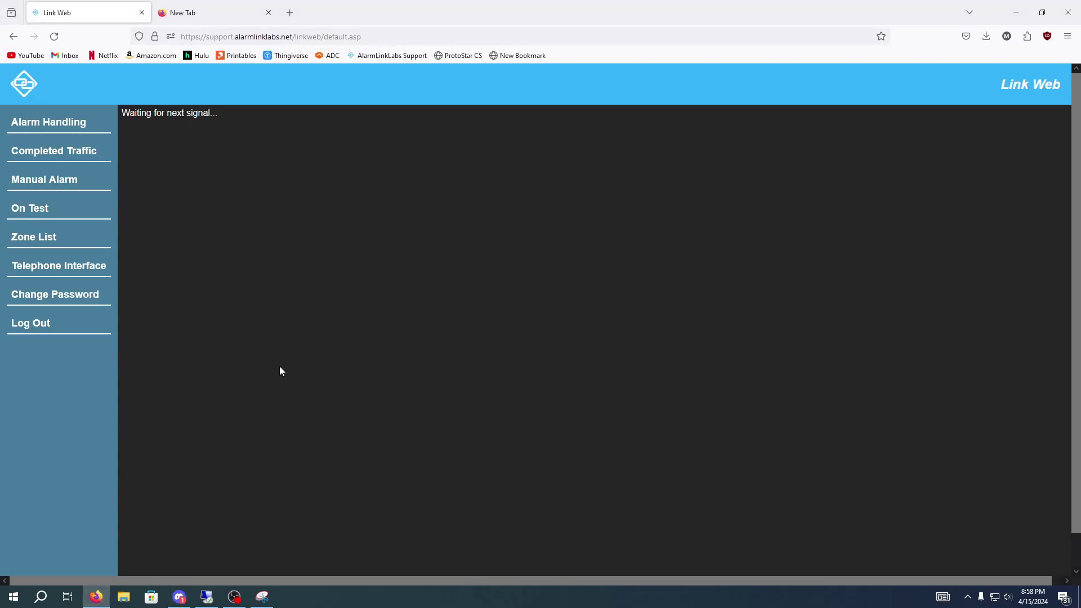